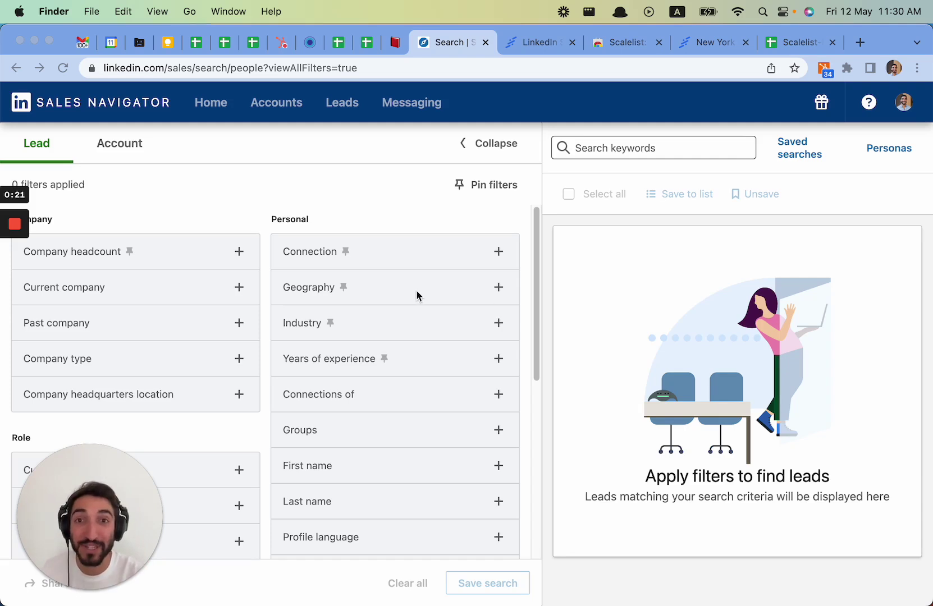
- Add New York, United States as the lead Geography filter
click(375, 296)
text(new york)
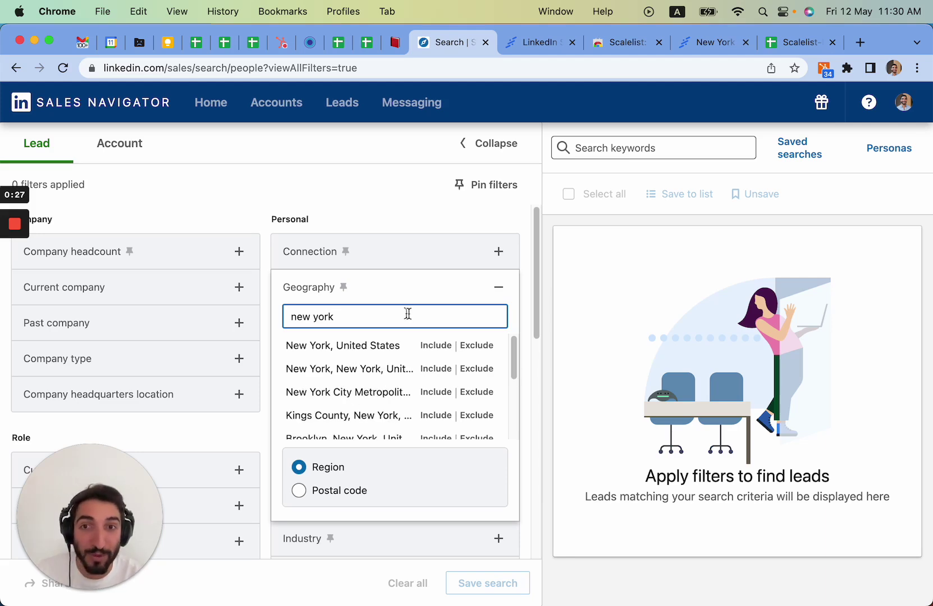
click(384, 348)
- Add 'head of sales' as a Current job title filter
scroll(258, 269, down, 5)
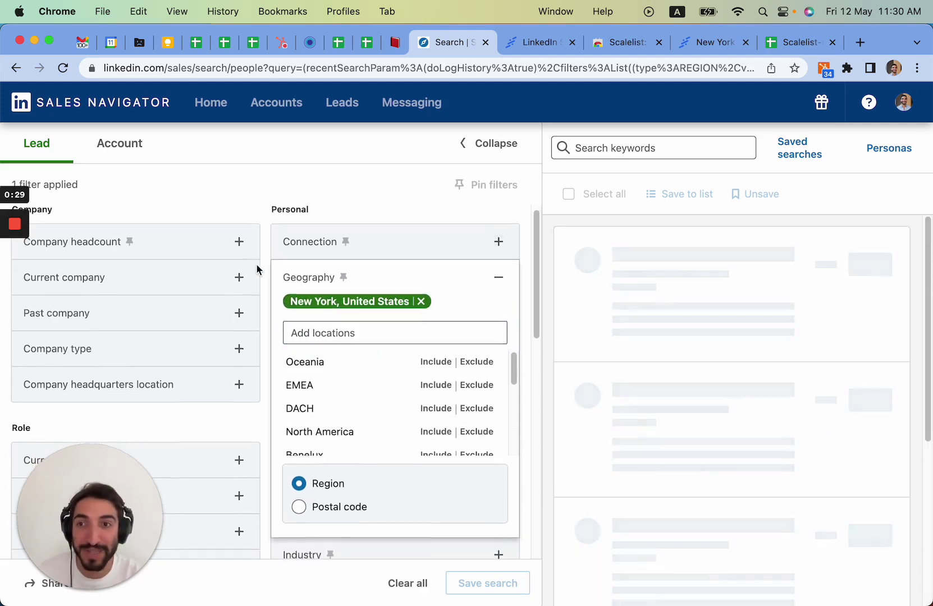
click(161, 315)
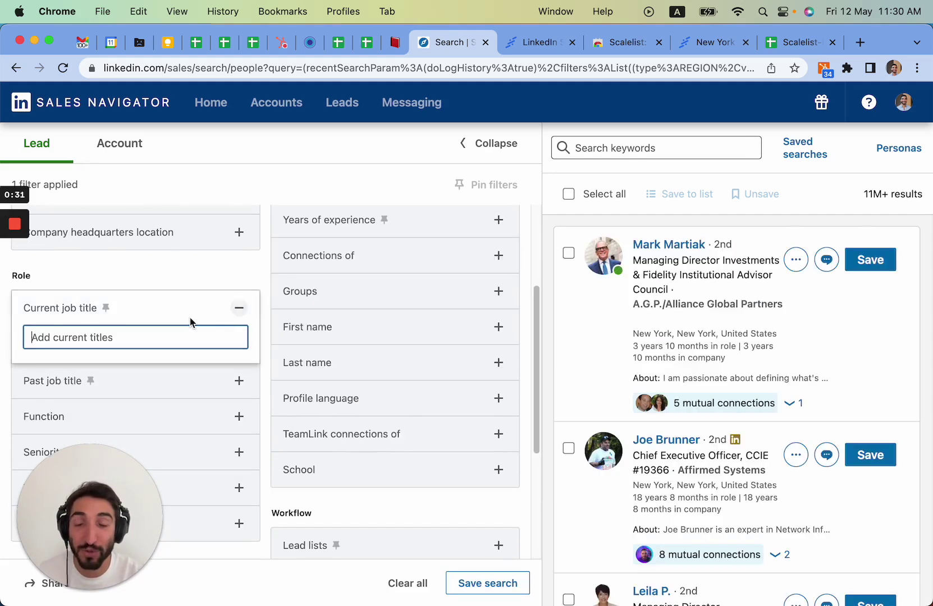
text(head of sales)
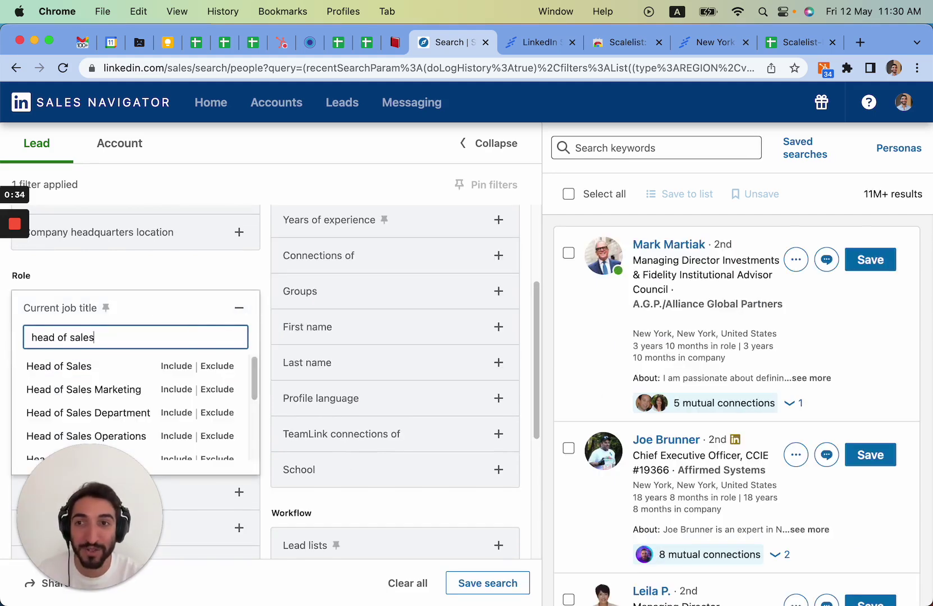
key(Return)
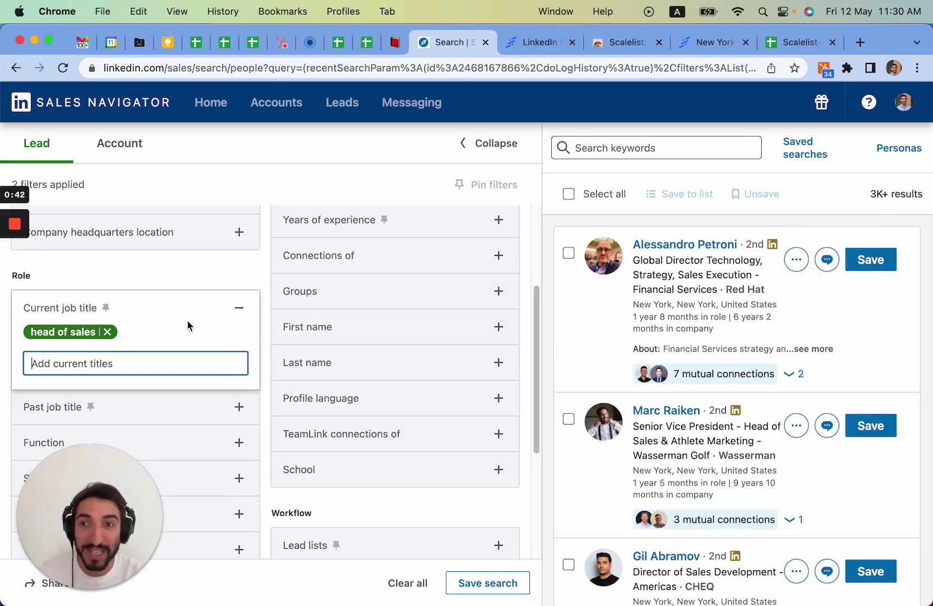
mouse_move(39, 336)
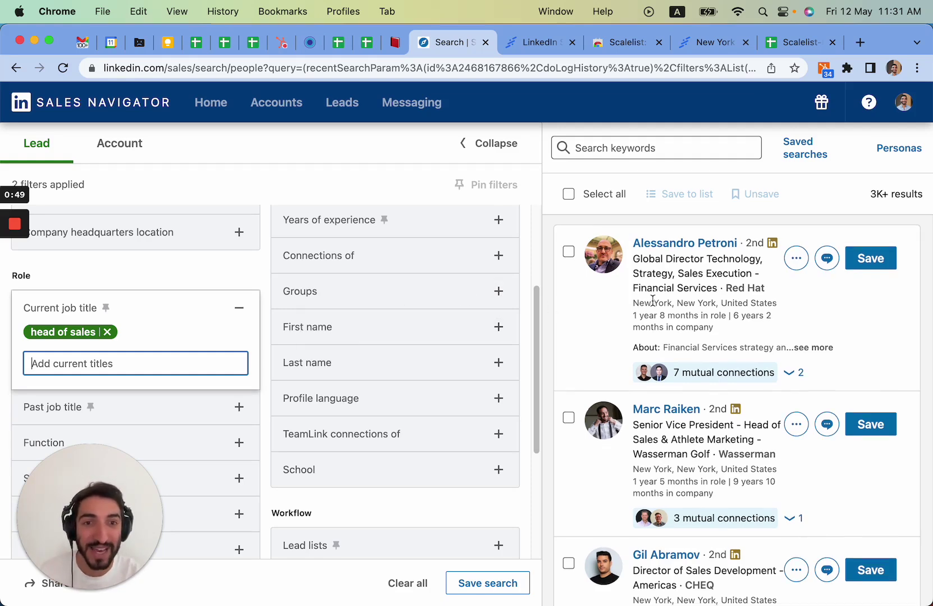
scroll(668, 303, down, 1)
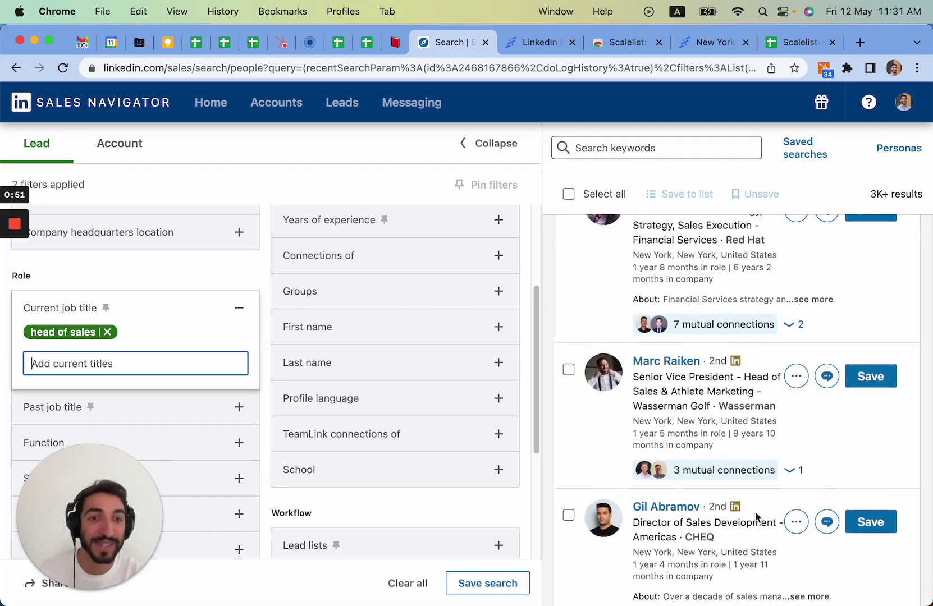
scroll(707, 494, down, 5)
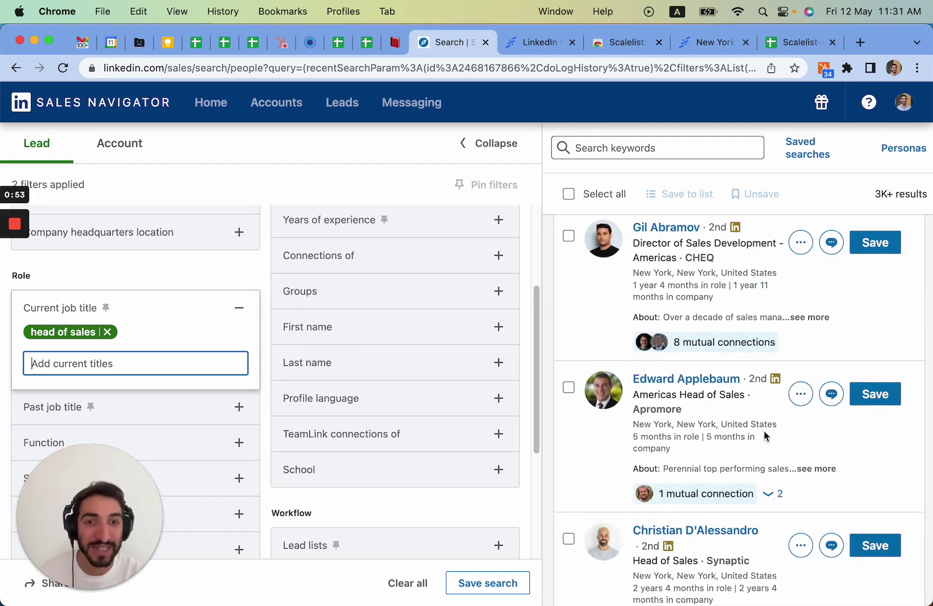
scroll(765, 437, down, 8)
scroll(774, 380, down, 8)
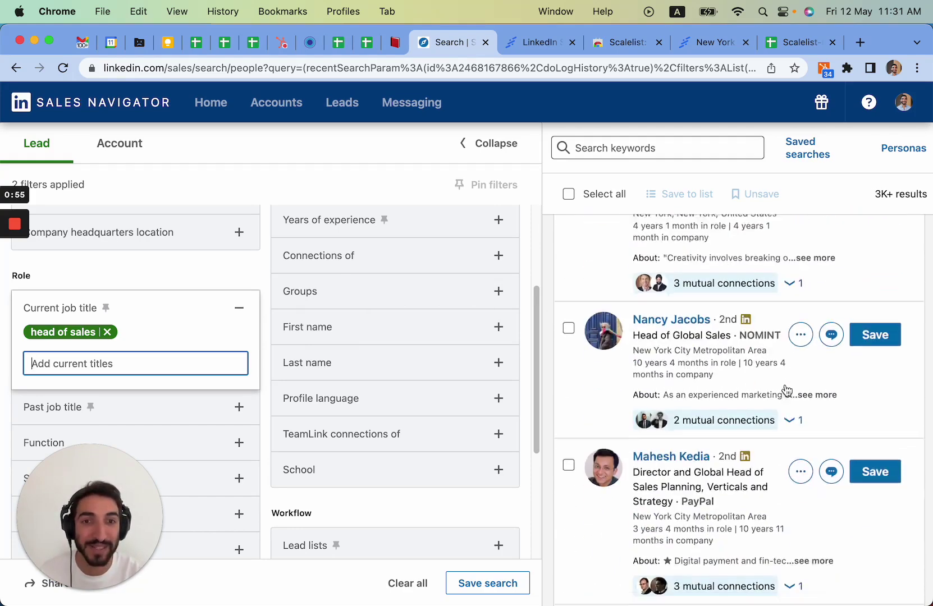
scroll(754, 391, up, 15)
scroll(120, 345, up, 3)
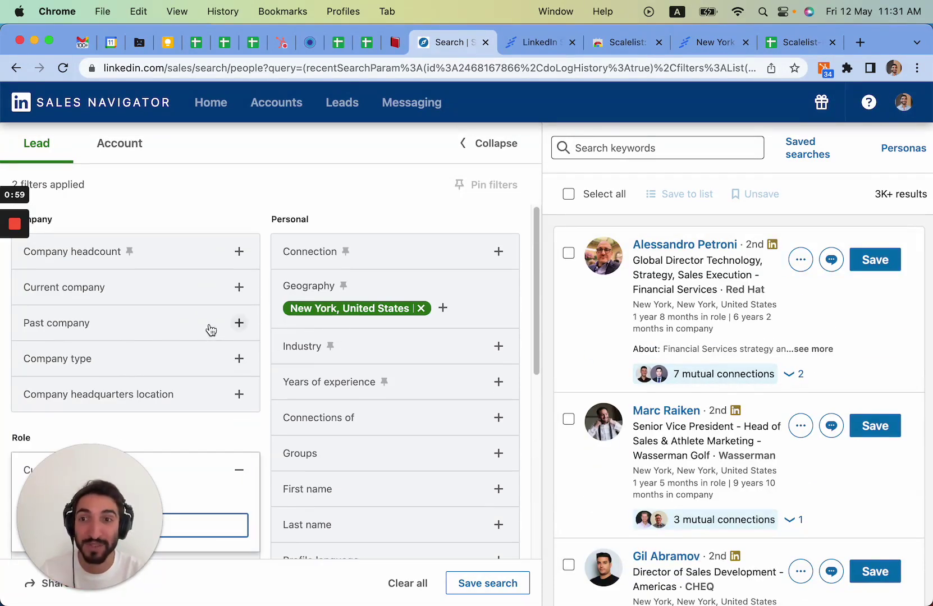
scroll(260, 335, down, 3)
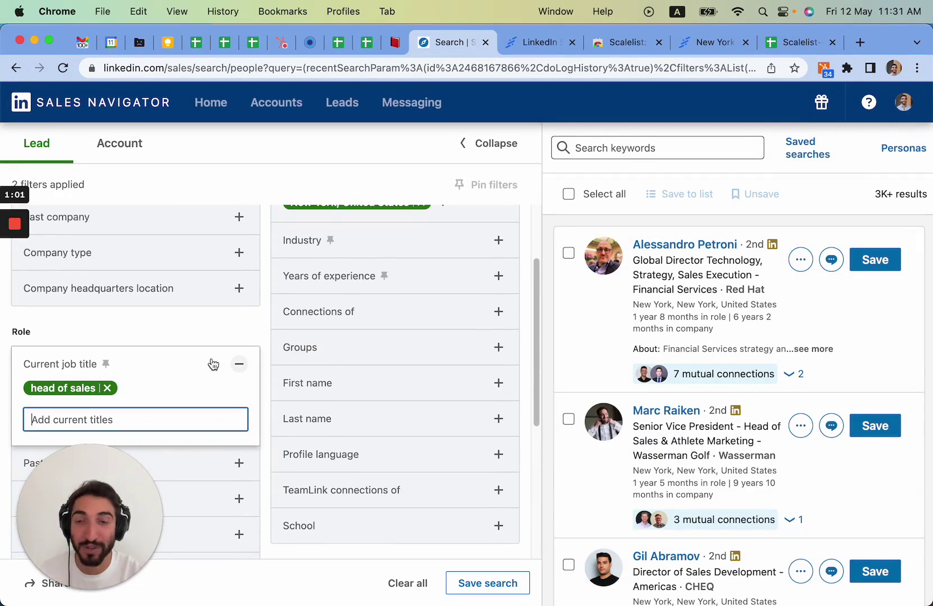
- Replace the head of sales title chip with the quoted exact phrase "head of sales"
mouse_move(108, 366)
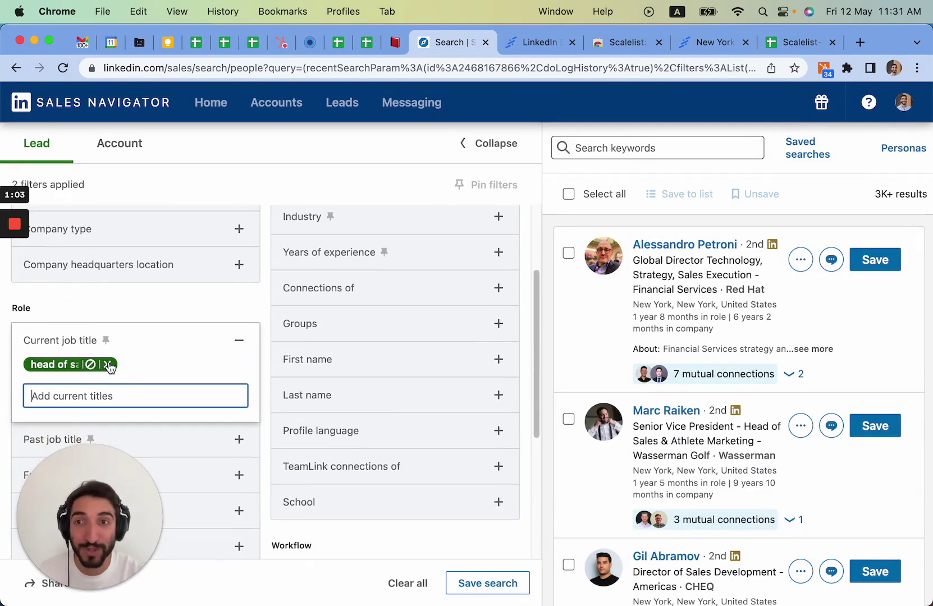
click(107, 365)
click(150, 375)
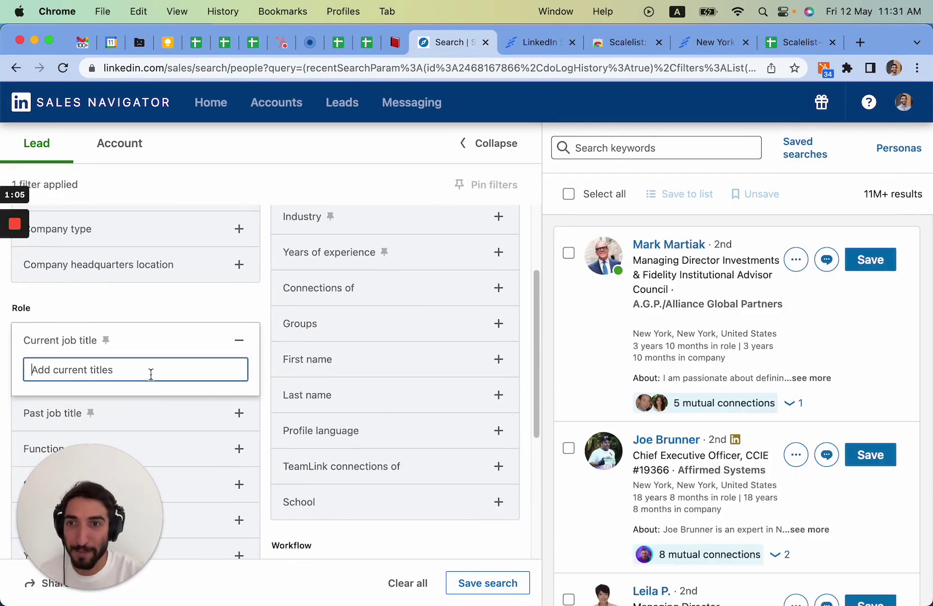
text("head of sales)
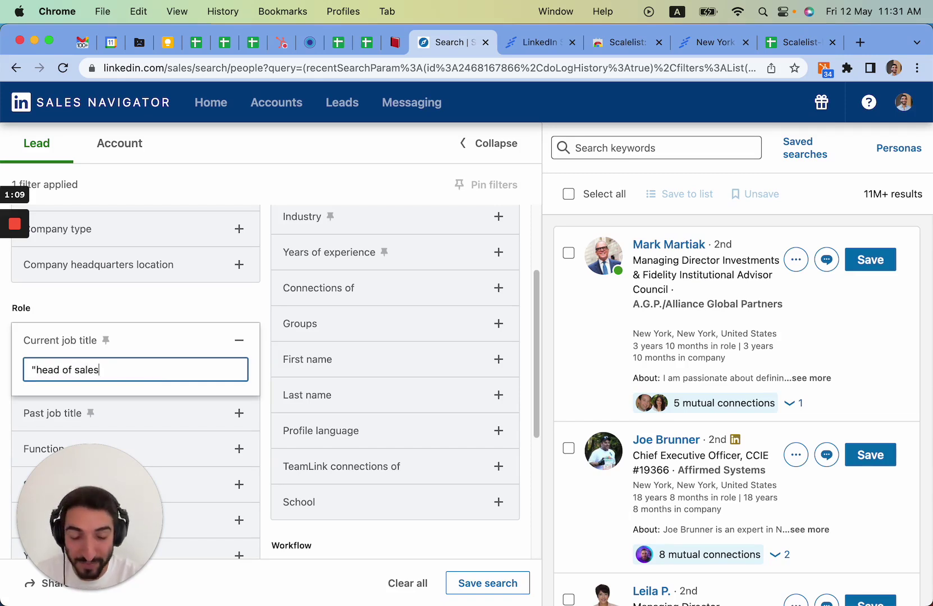
key(Return)
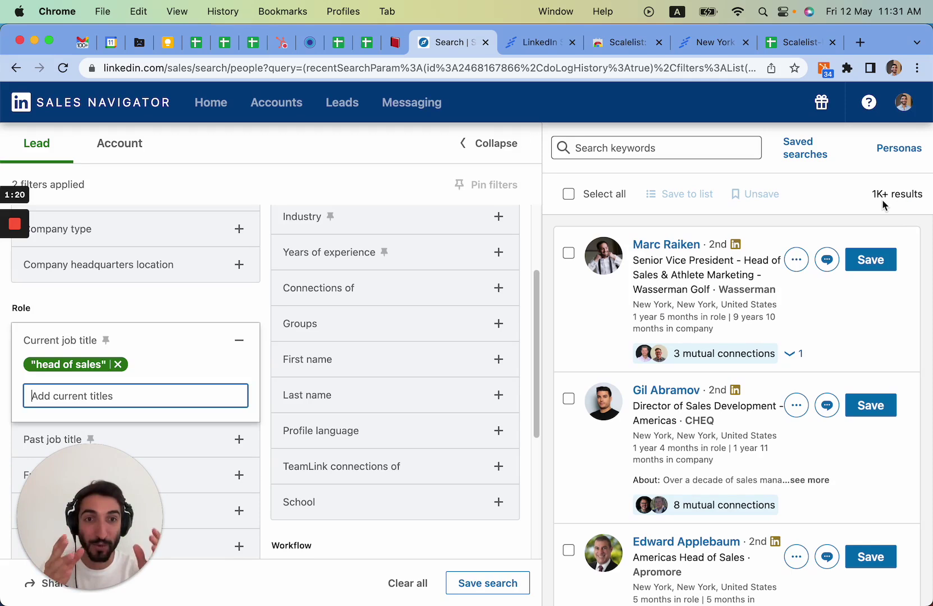
- Scroll through the 1K+ New York head of sales leads and back up
scroll(831, 346, down, 1)
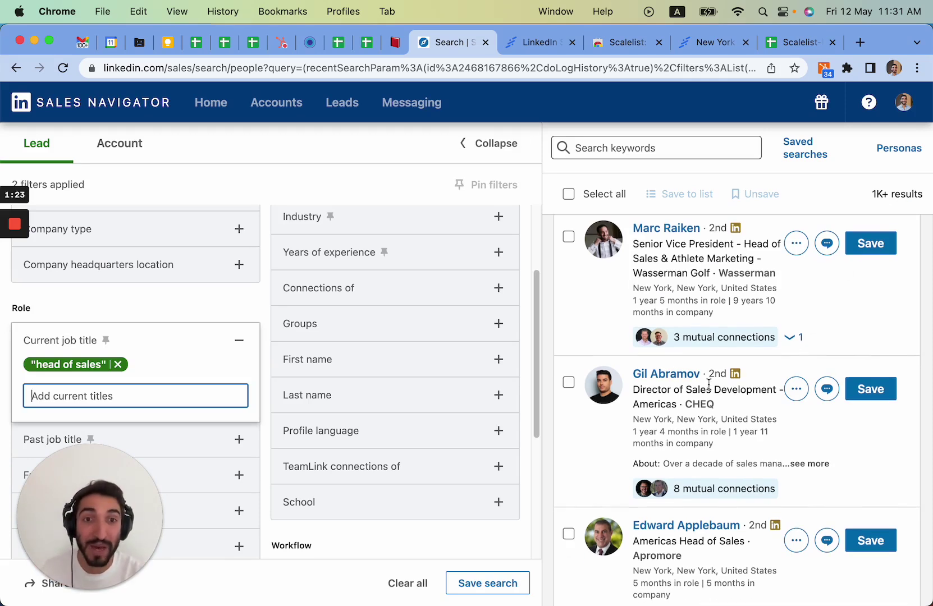
scroll(772, 396, down, 1)
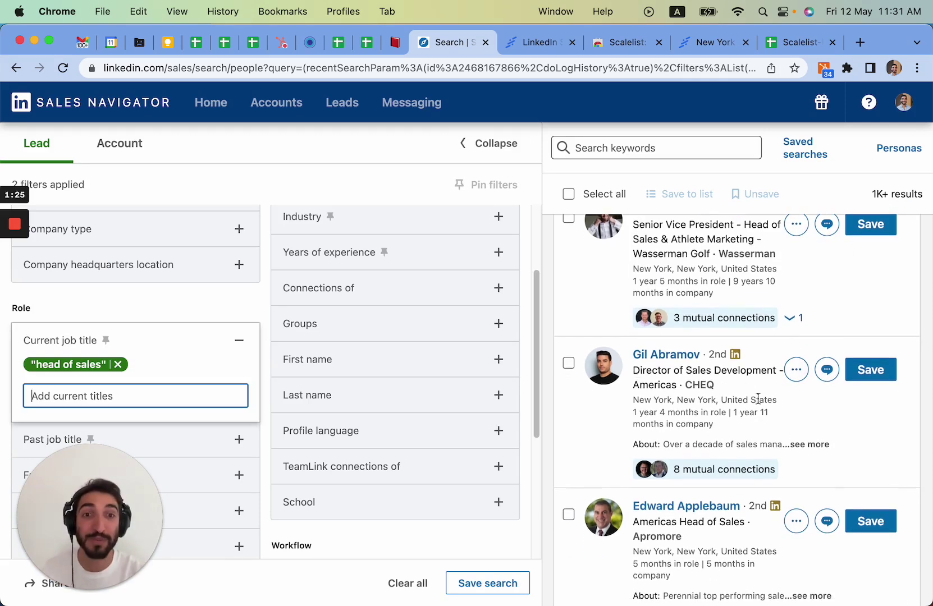
scroll(755, 387, down, 5)
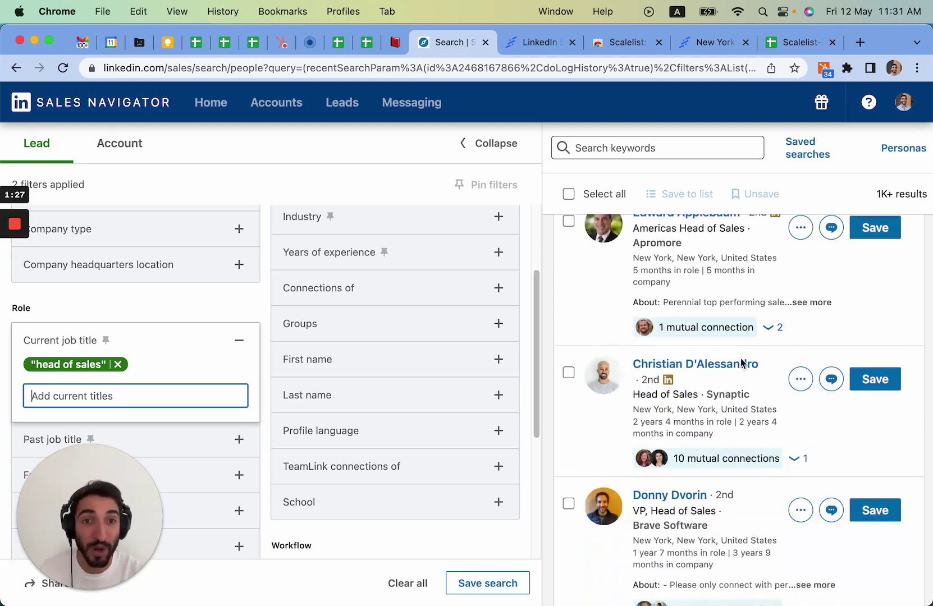
scroll(768, 394, down, 1)
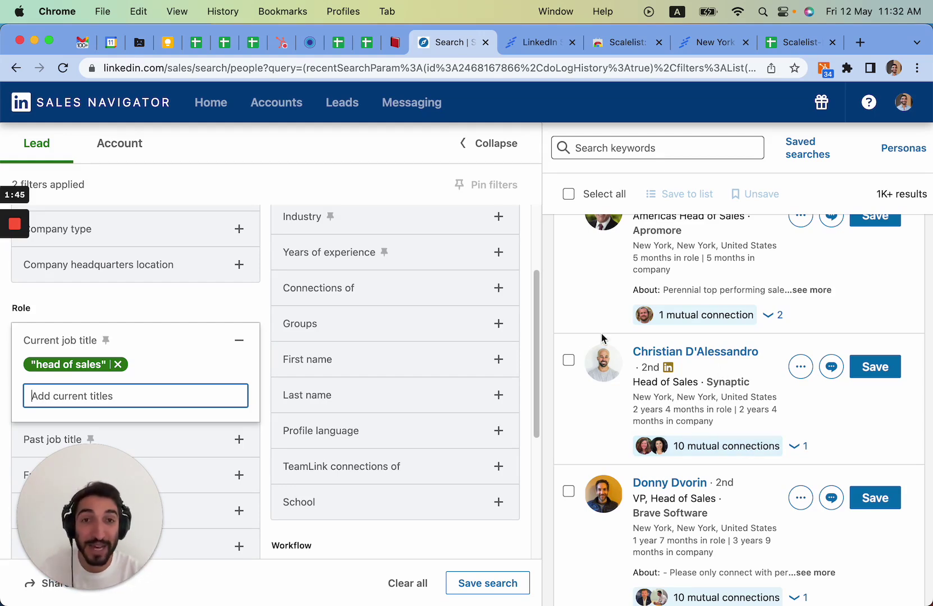
scroll(564, 319, up, 5)
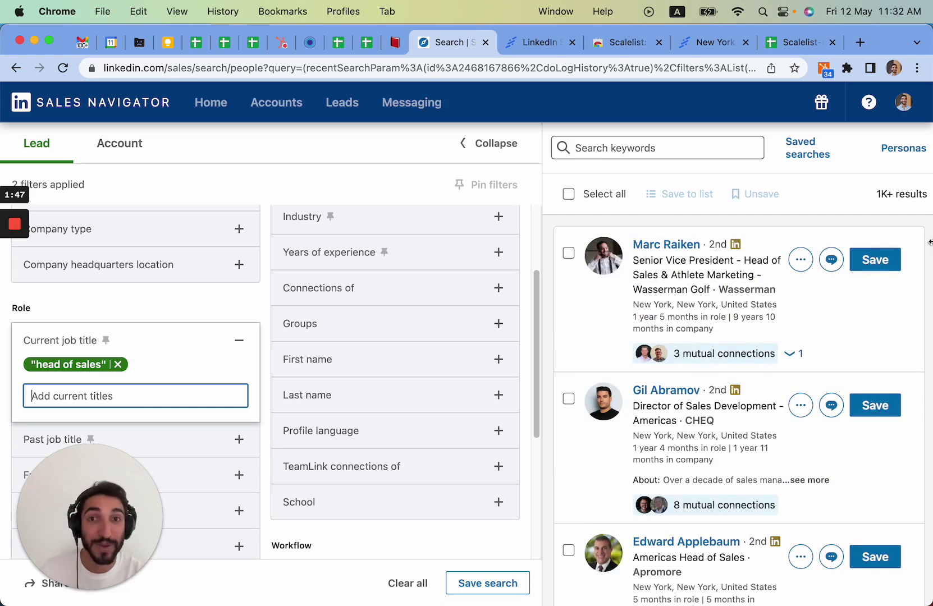
scroll(340, 296, up, 5)
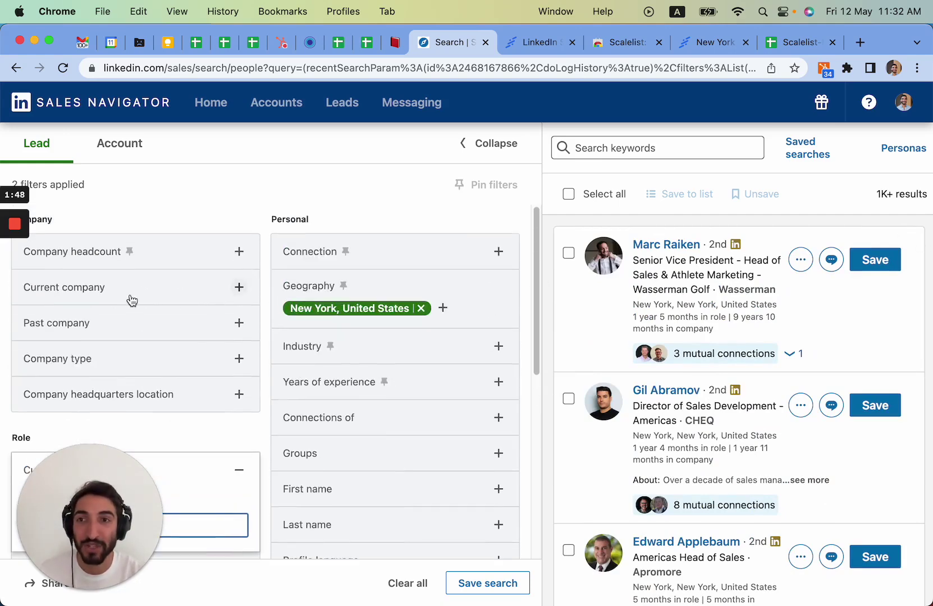
- Limit leads to companies with 201-500 employees, leaving 112 results
click(163, 258)
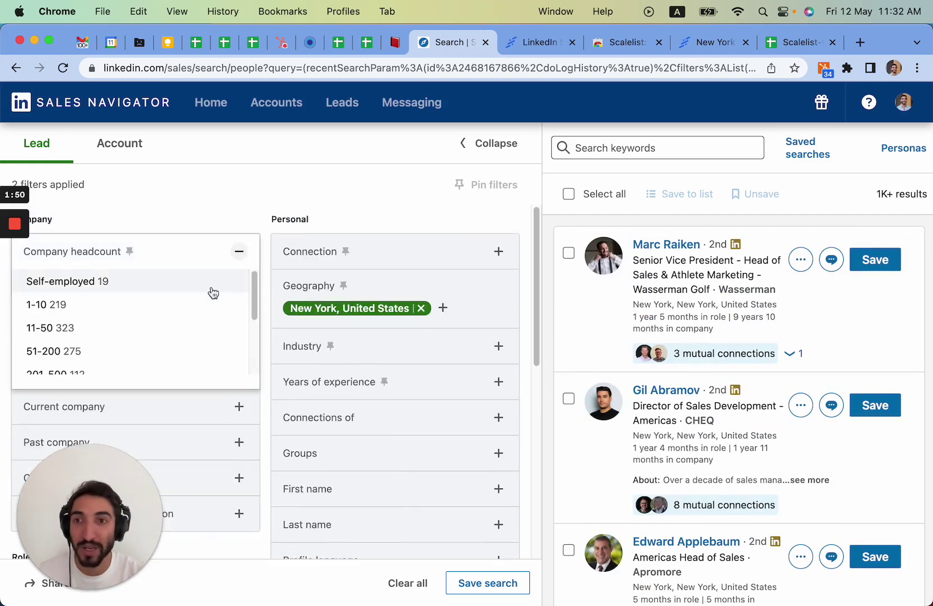
scroll(175, 308, down, 2)
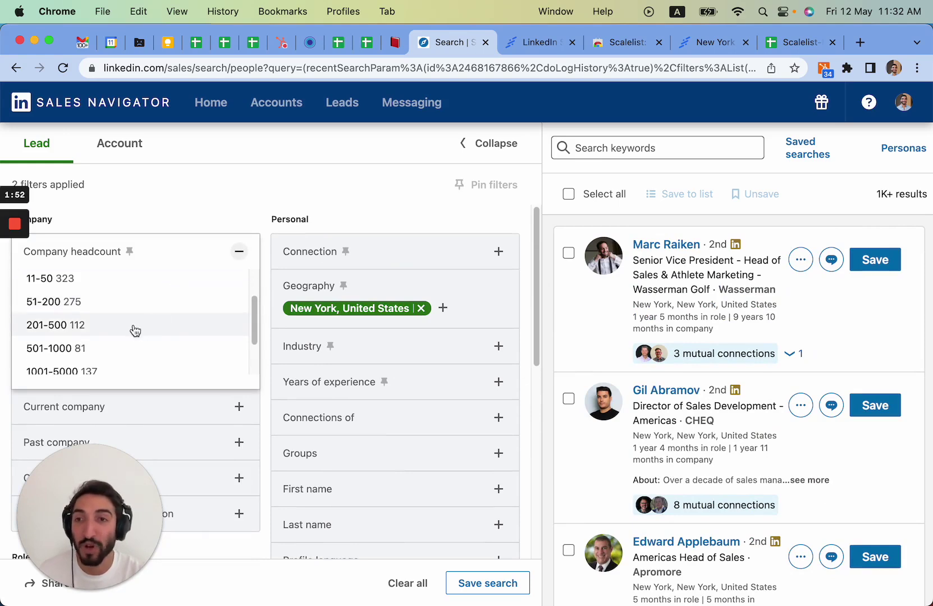
click(135, 329)
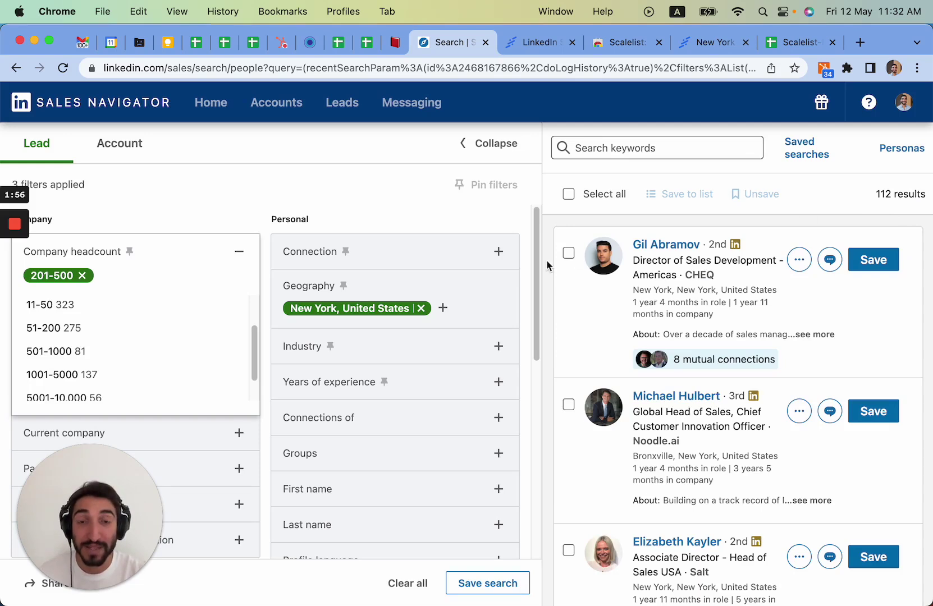
scroll(269, 417, down, 5)
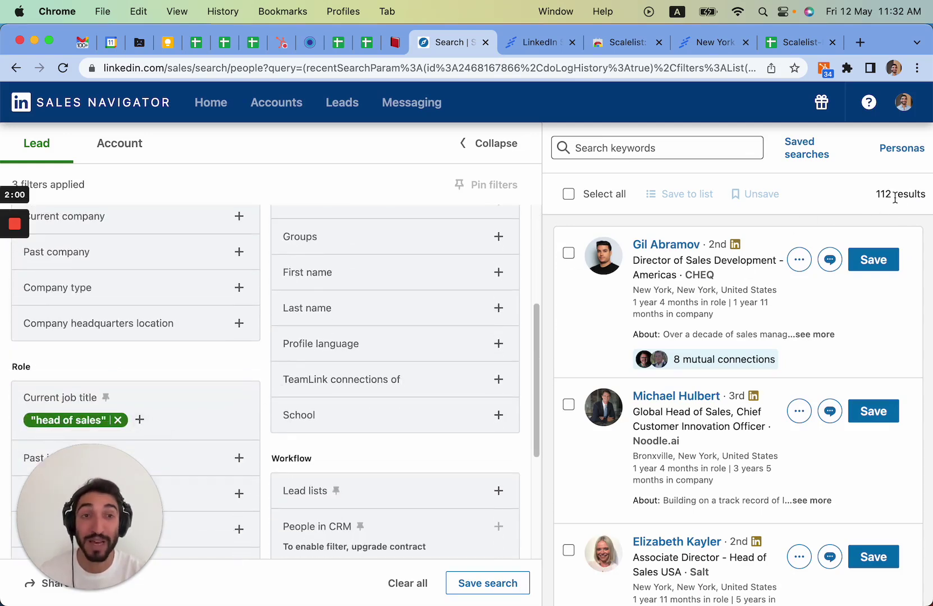
- Collapse the filter panel and bring up the Scalelist homepage
scroll(507, 309, up, 5)
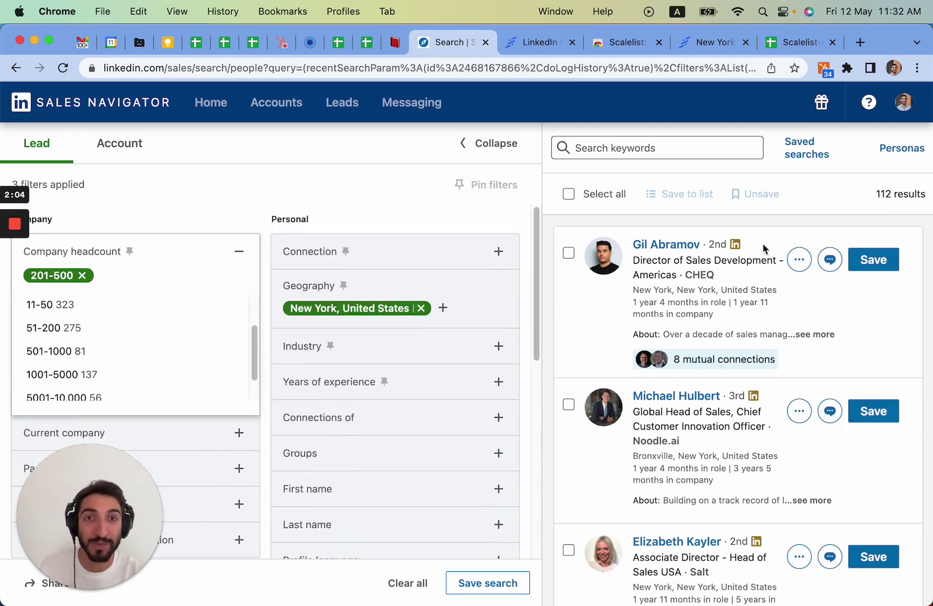
click(513, 149)
click(538, 43)
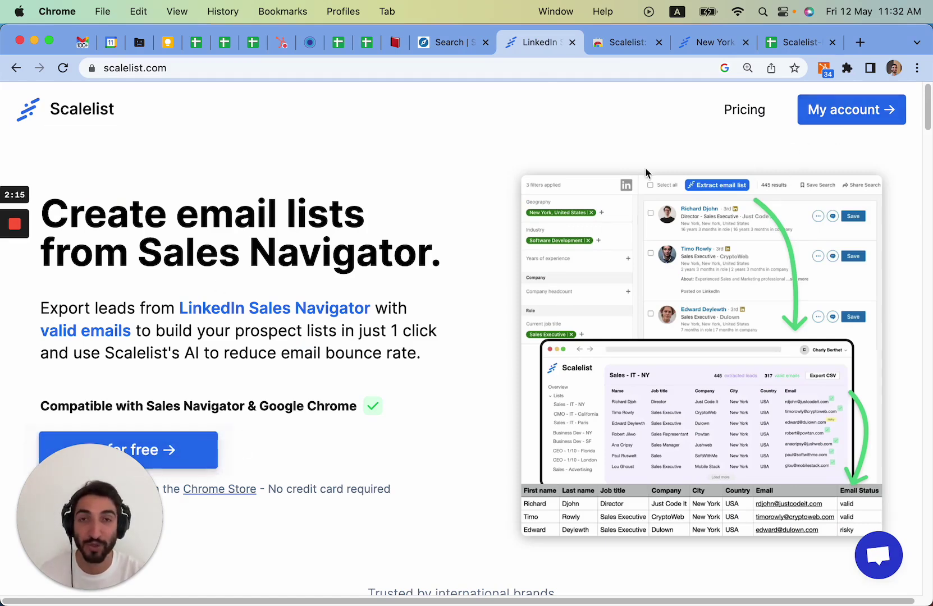
- Add the Scalelist: Sales Navigator Extractor extension to Chrome, then return to the search results
click(621, 44)
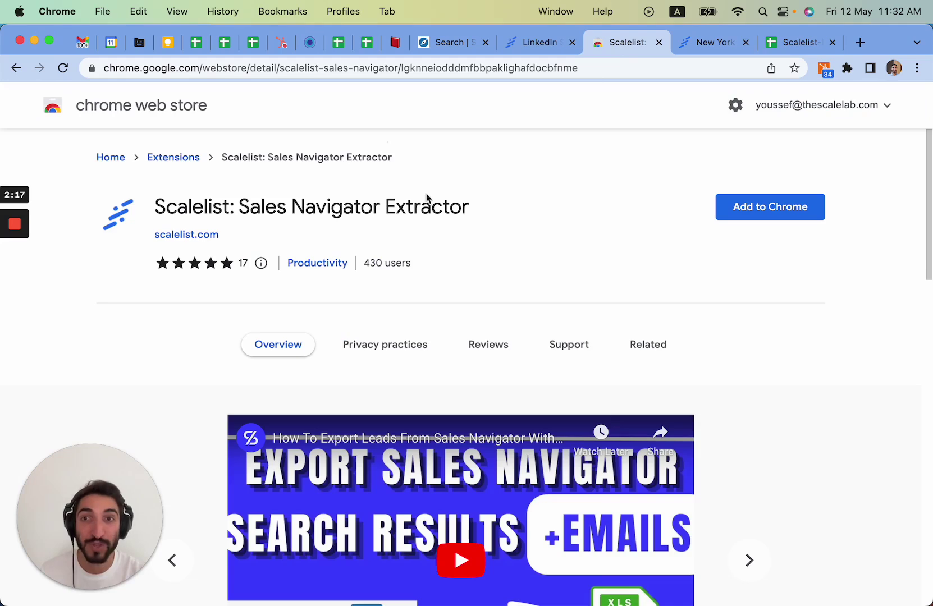
click(802, 218)
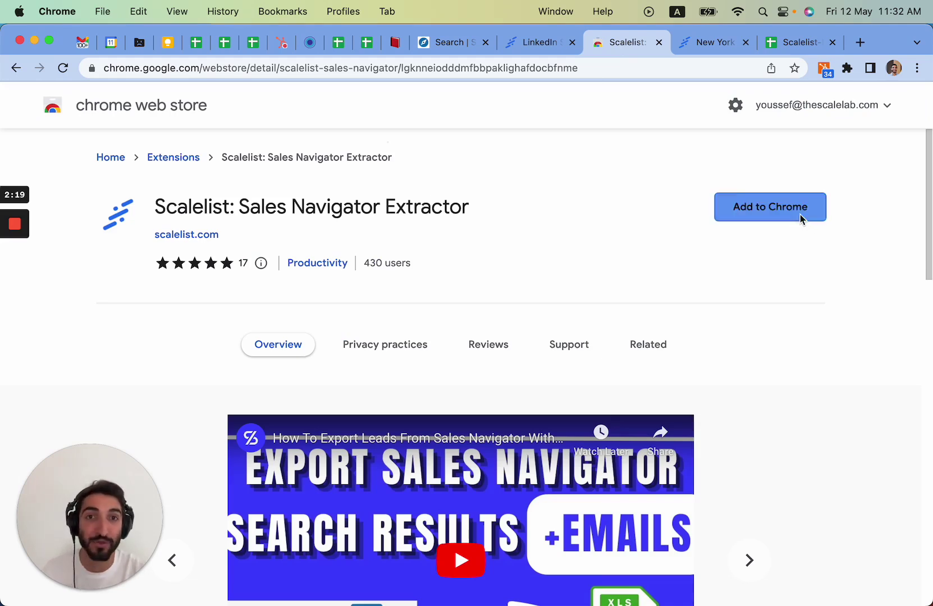
click(577, 379)
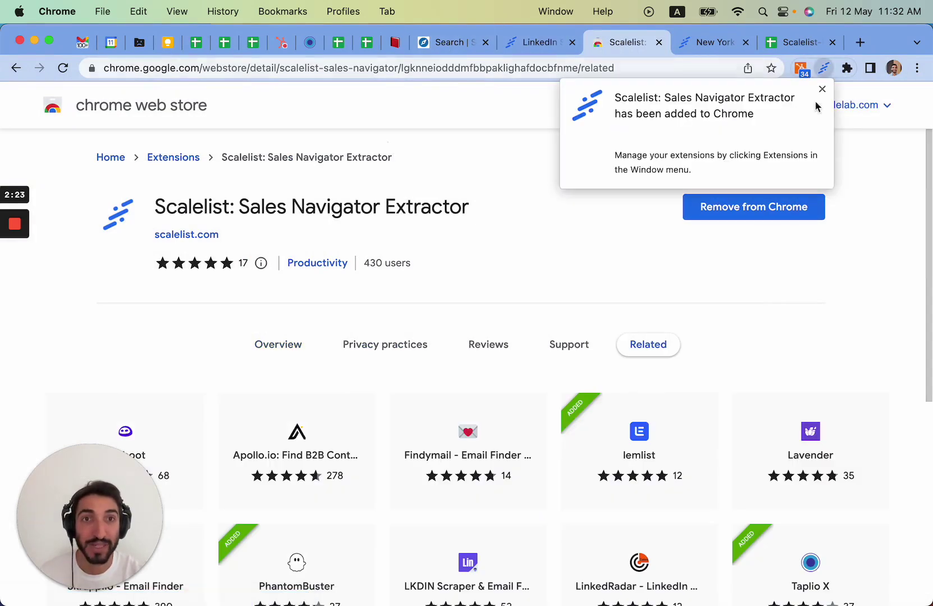
click(449, 42)
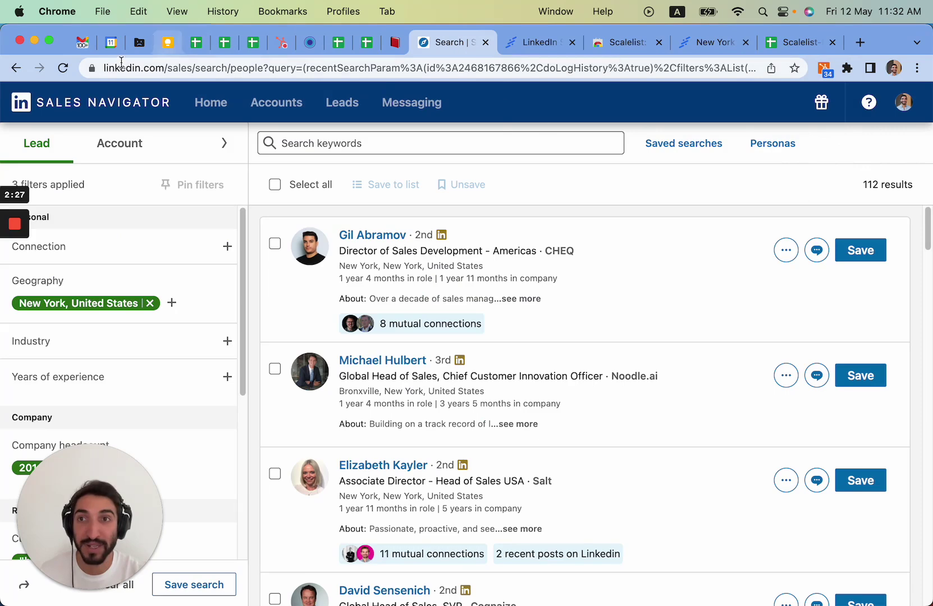
- Reload Sales Navigator and start a Scalelist email list extraction of the 112 leads
click(63, 68)
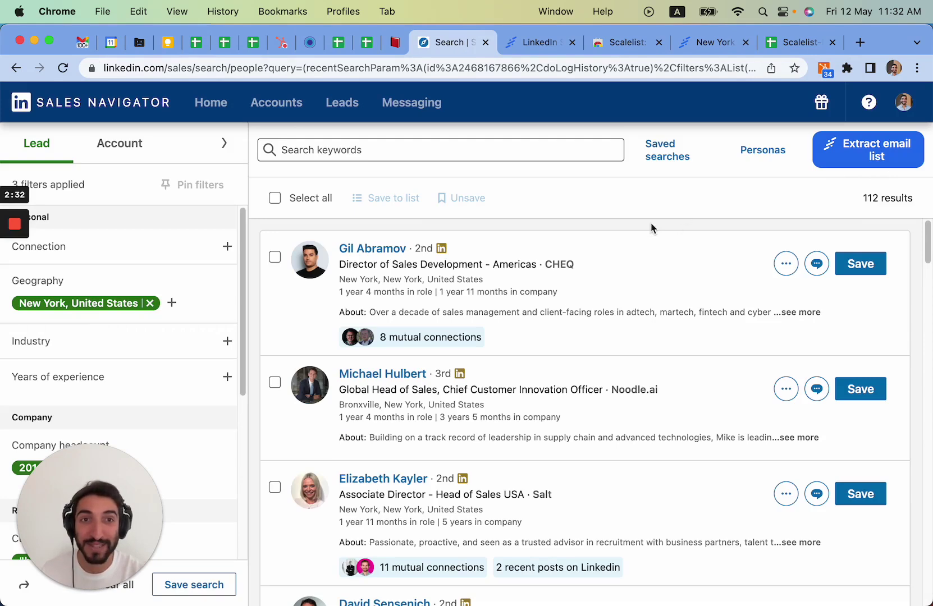
click(861, 160)
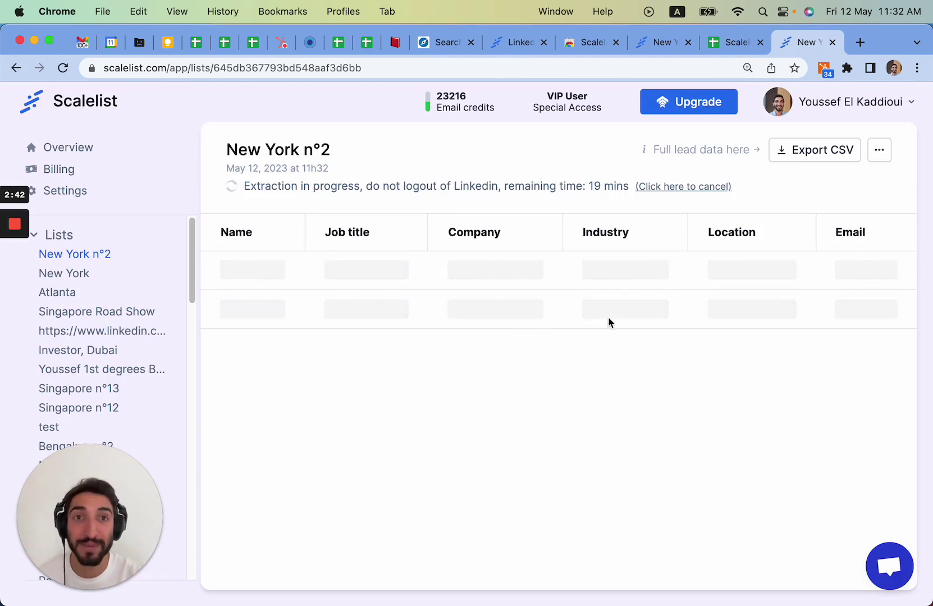
- Cancel the new extraction, open the earlier New York list, and view its exported Google Sheet
mouse_move(732, 165)
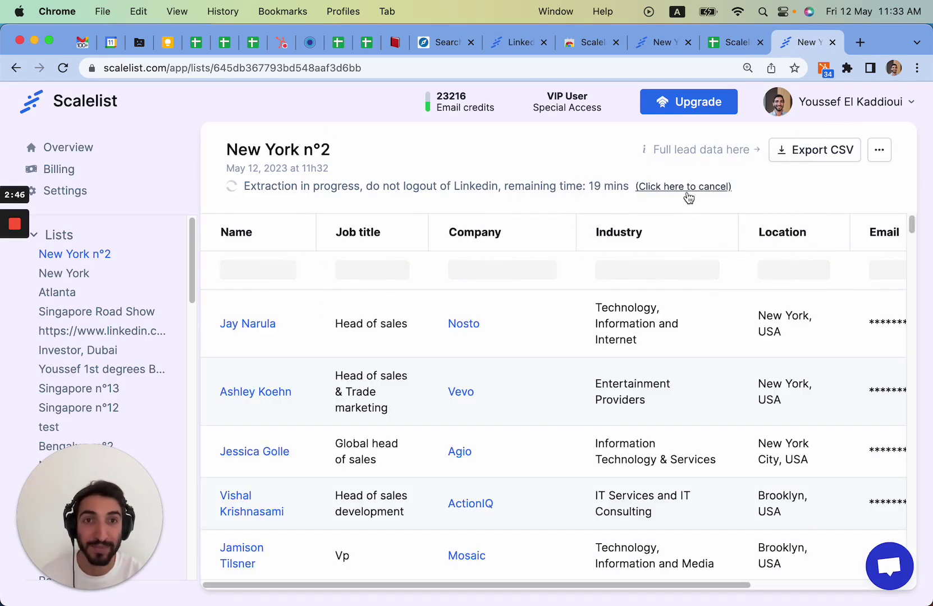
click(690, 191)
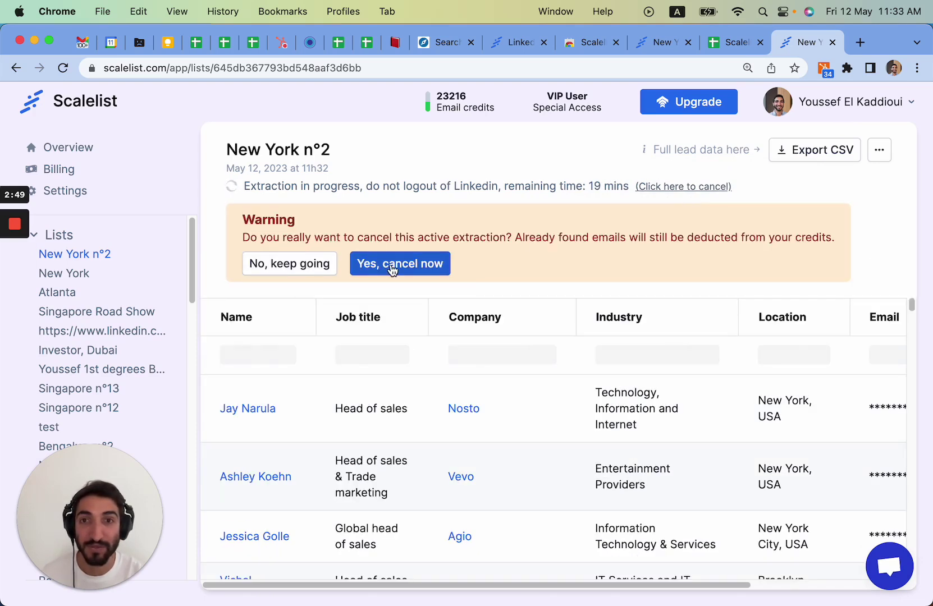
click(392, 266)
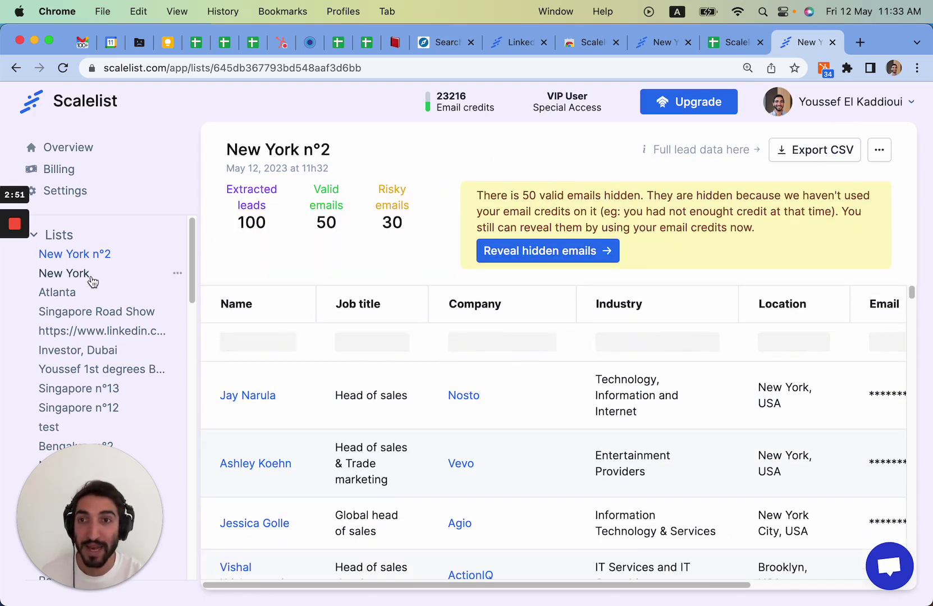
click(91, 275)
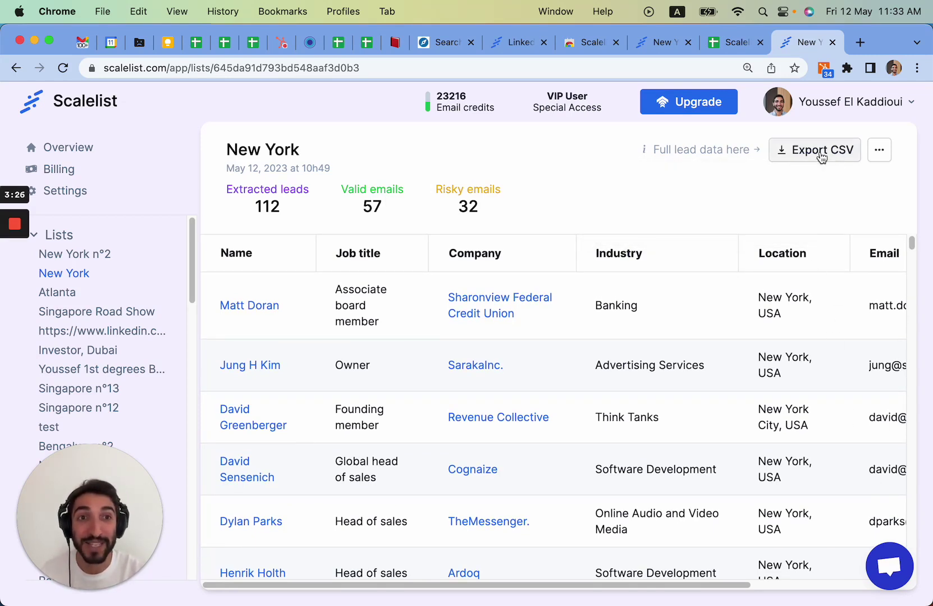
click(727, 44)
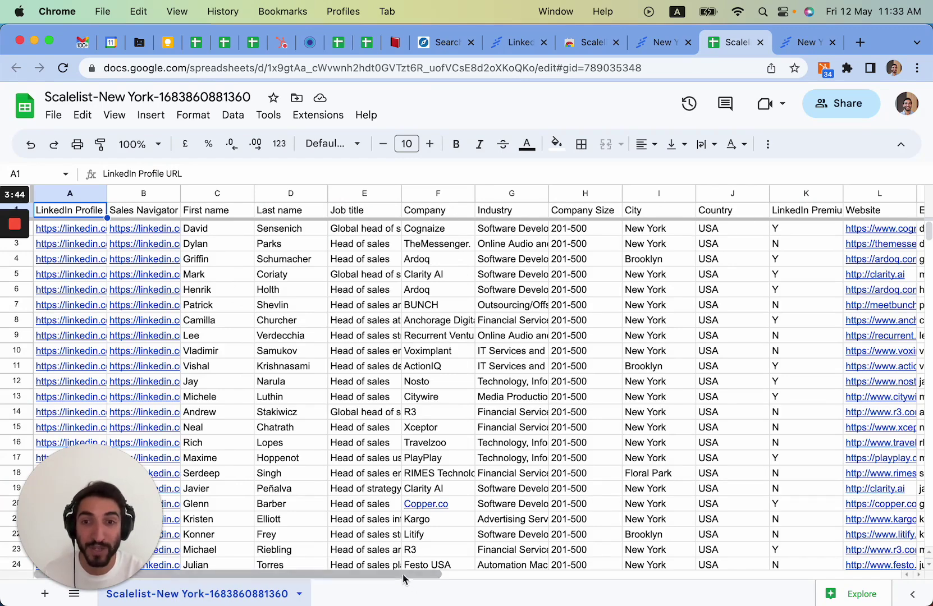
drag(403, 574, 477, 574)
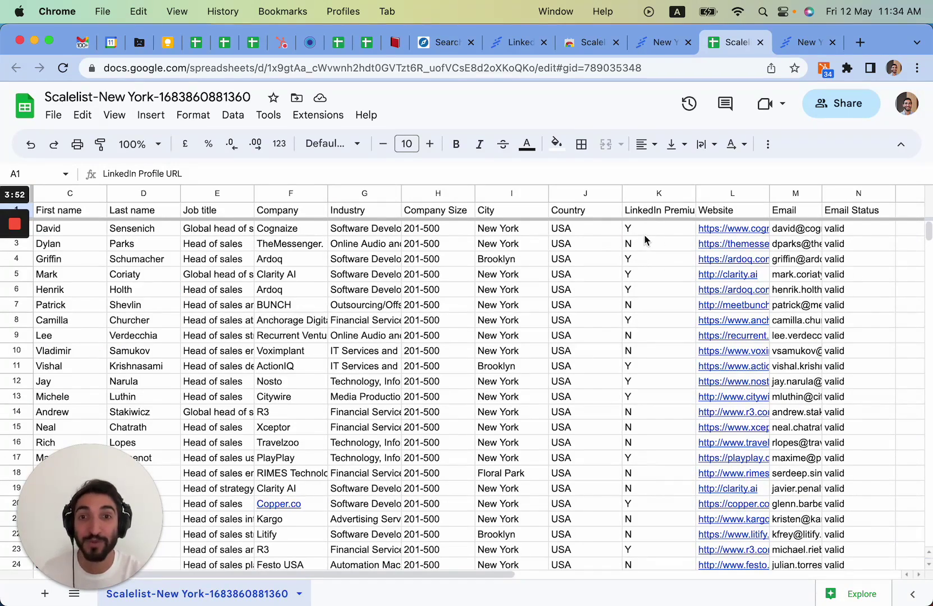
drag(427, 574, 317, 419)
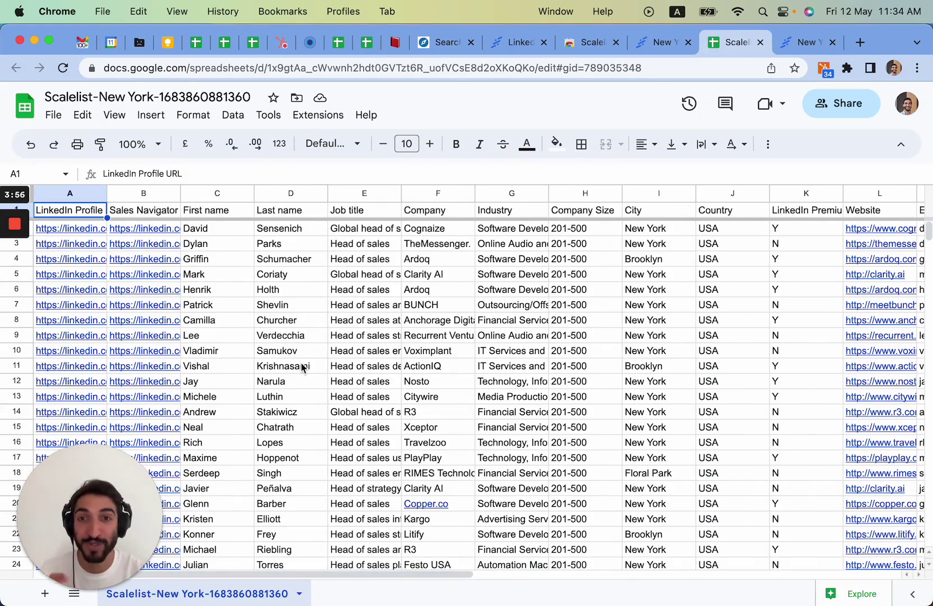